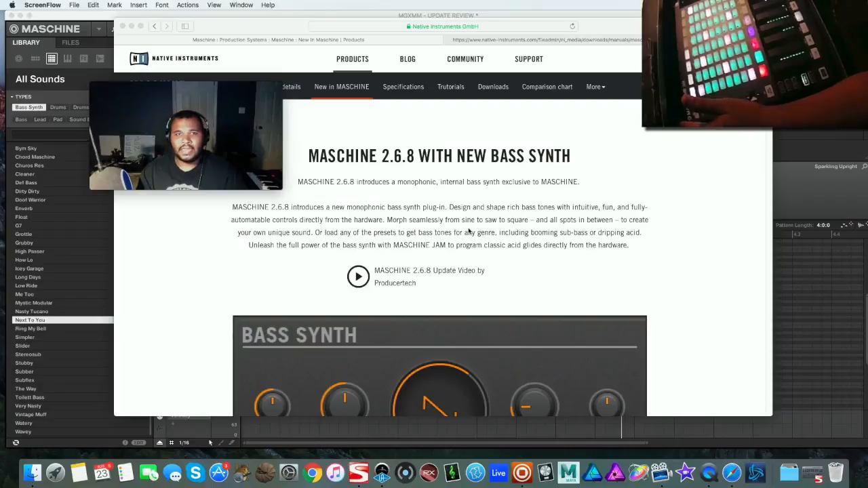
Scroll through the Native Instruments 'New in MASCHINE' page, reading the 2.6.8 Bass Synth and 2.6.5 Ideas View sections
{"action": "left_click", "coordinate": [468, 230]}
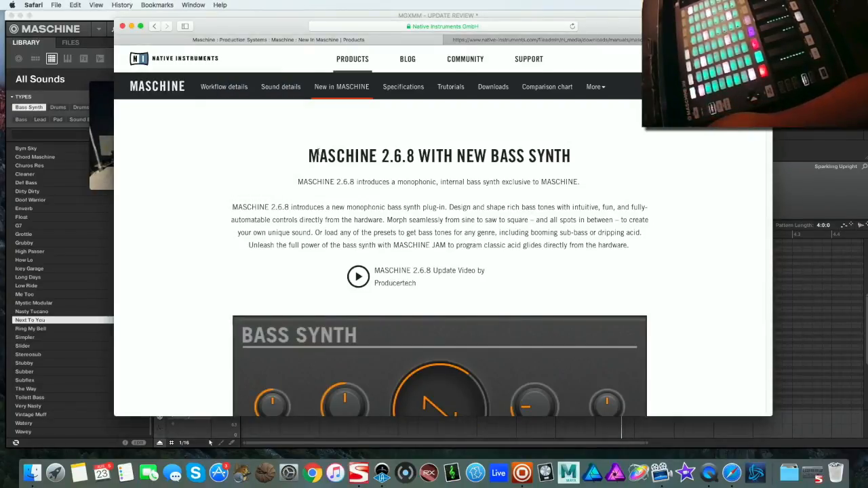
{"action": "scroll", "coordinate": [501, 175], "scroll_direction": "down", "scroll_amount": 5}
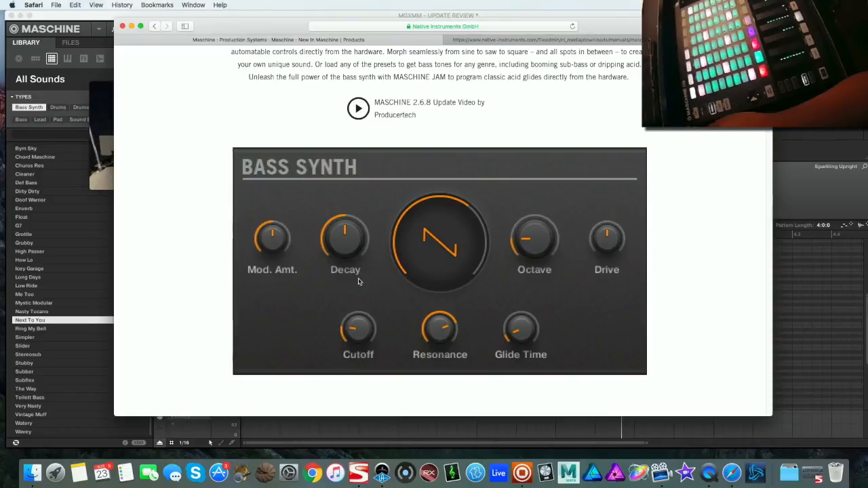
{"action": "scroll", "coordinate": [441, 281], "scroll_direction": "down", "scroll_amount": 10}
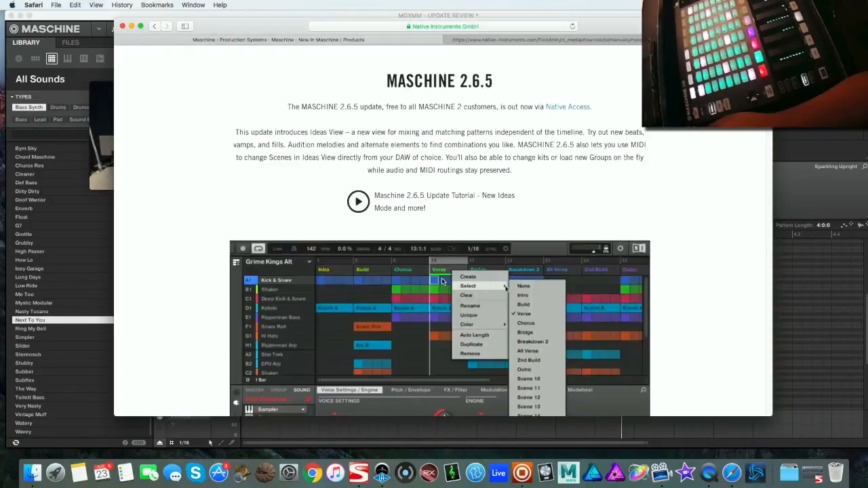
{"action": "scroll", "coordinate": [442, 281], "scroll_direction": "down", "scroll_amount": 8}
{"action": "scroll", "coordinate": [441, 282], "scroll_direction": "up", "scroll_amount": 6}
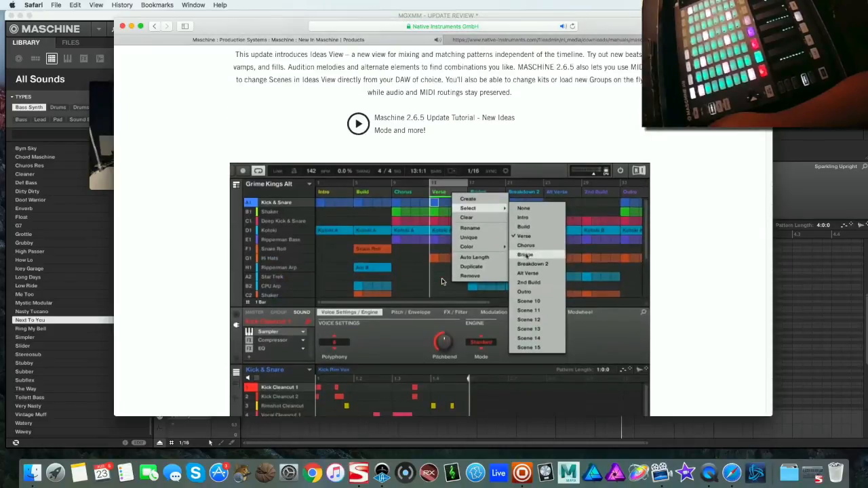
{"action": "scroll", "coordinate": [441, 282], "scroll_direction": "up", "scroll_amount": 4}
{"action": "scroll", "coordinate": [442, 281], "scroll_direction": "down", "scroll_amount": 2}
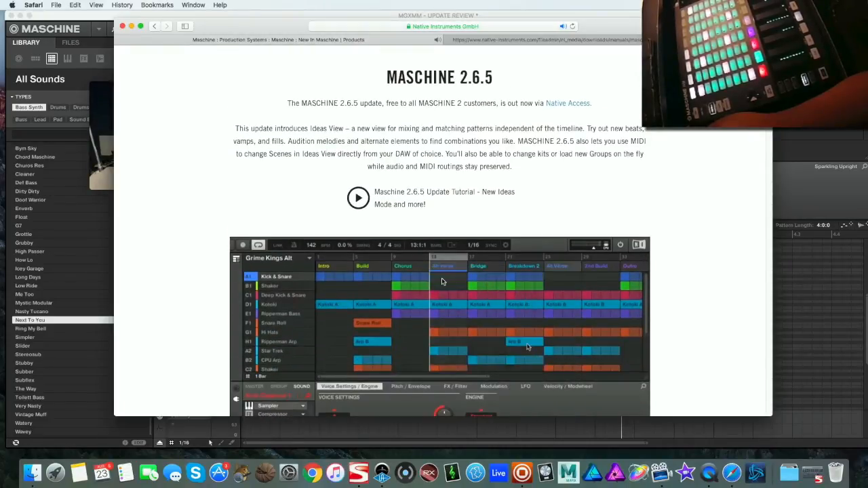
{"action": "scroll", "coordinate": [441, 281], "scroll_direction": "down", "scroll_amount": 2}
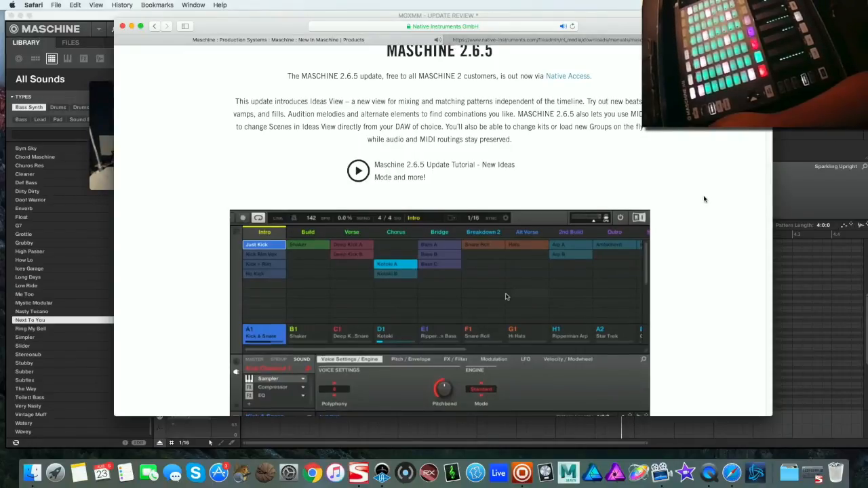
{"action": "scroll", "coordinate": [704, 199], "scroll_direction": "down", "scroll_amount": 3}
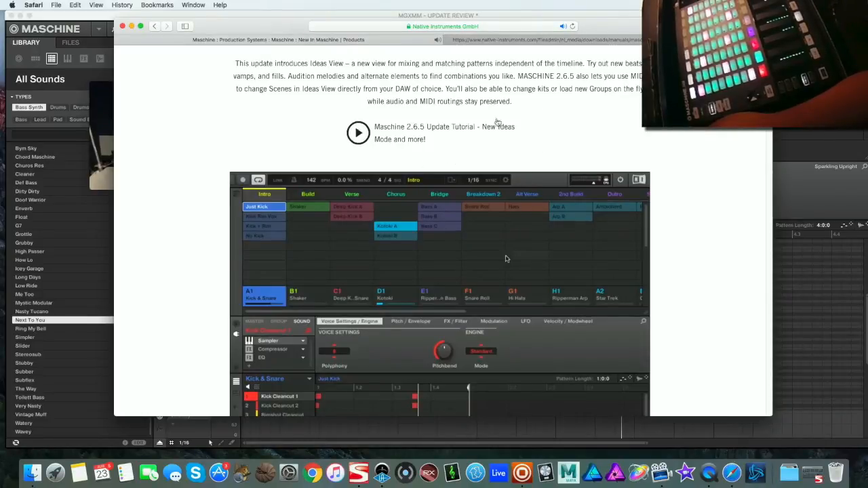
{"action": "scroll", "coordinate": [693, 173], "scroll_direction": "down", "scroll_amount": 5}
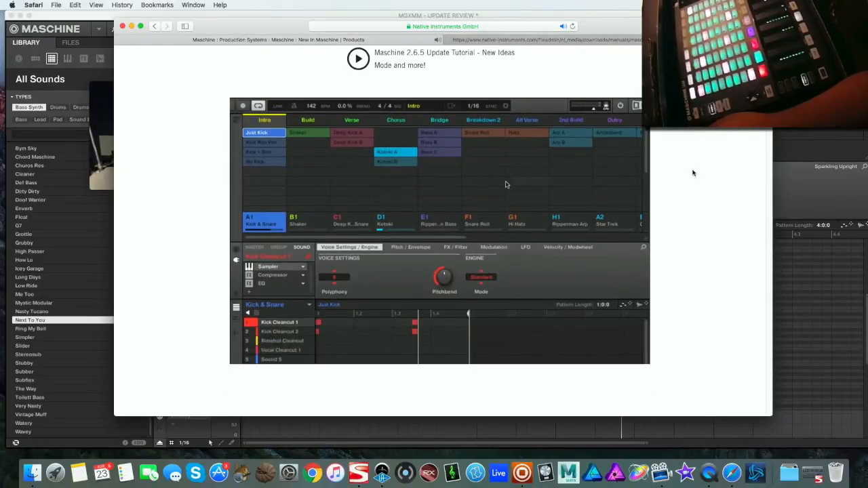
{"action": "scroll", "coordinate": [694, 173], "scroll_direction": "down", "scroll_amount": 15}
{"action": "scroll", "coordinate": [695, 172], "scroll_direction": "down", "scroll_amount": 20}
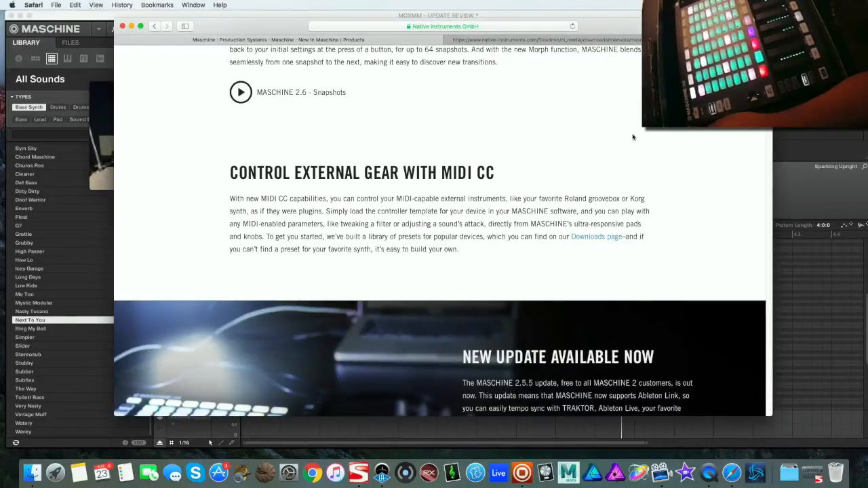
Open the MASCHINE JAM Basic Isomorphic Keyboard PDF and scroll through its chord formation diagrams
{"action": "left_click", "coordinate": [103, 123]}
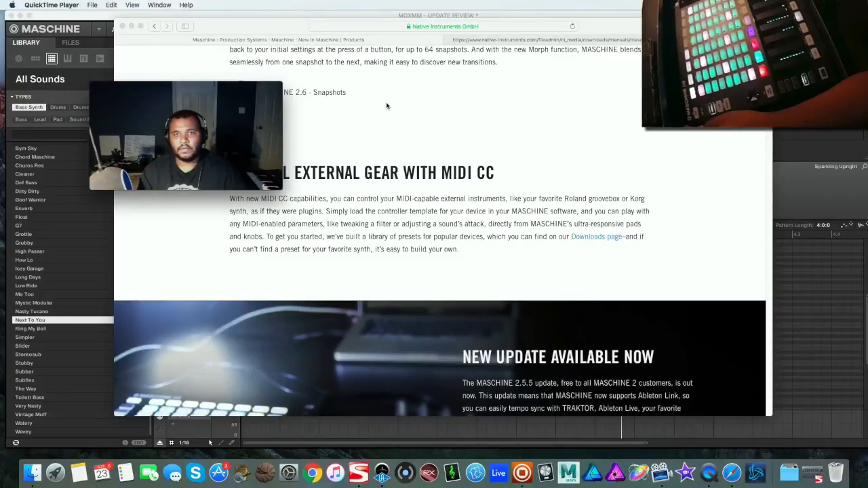
{"action": "left_click", "coordinate": [474, 40]}
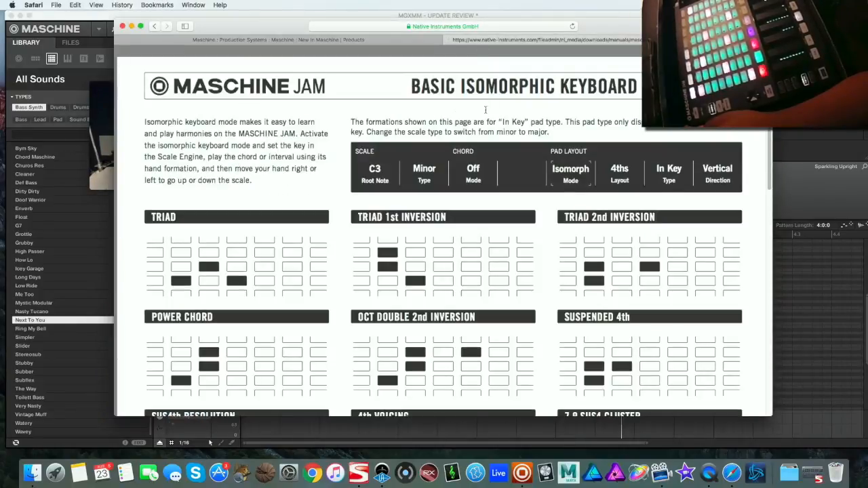
{"action": "scroll", "coordinate": [405, 224], "scroll_direction": "down", "scroll_amount": 10}
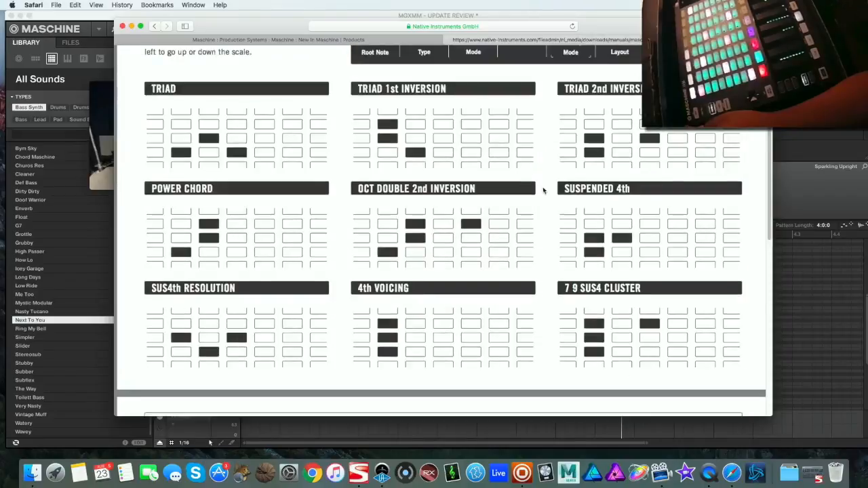
{"action": "scroll", "coordinate": [405, 224], "scroll_direction": "down", "scroll_amount": 10}
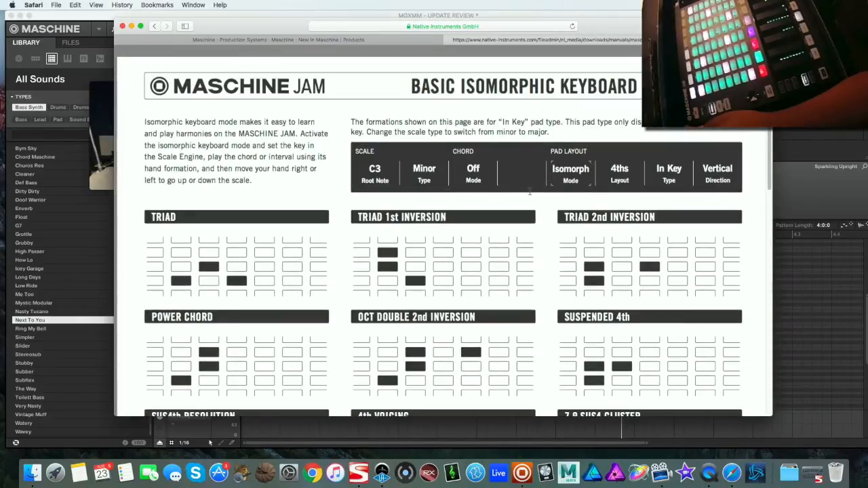
{"action": "left_click_drag", "start_coordinate": [565, 134], "coordinate": [444, 125]}
{"action": "left_click", "coordinate": [444, 126]}
{"action": "scroll", "coordinate": [443, 126], "scroll_direction": "down", "scroll_amount": 8}
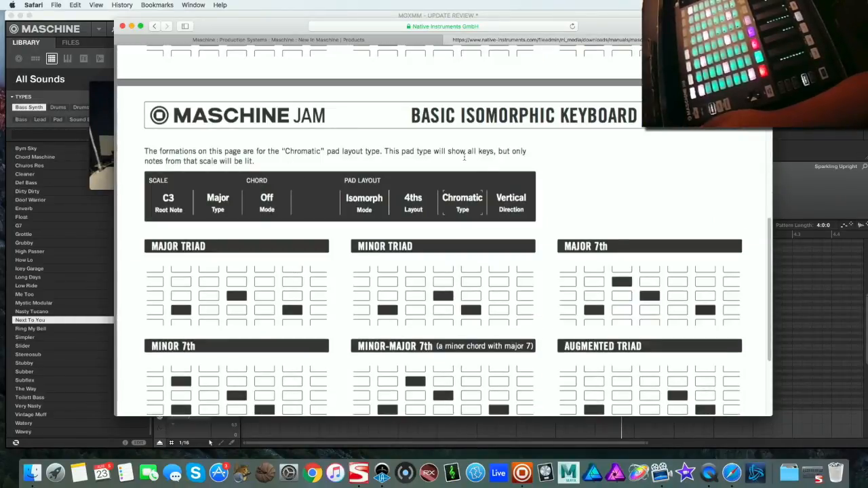
{"action": "scroll", "coordinate": [519, 218], "scroll_direction": "down", "scroll_amount": 2}
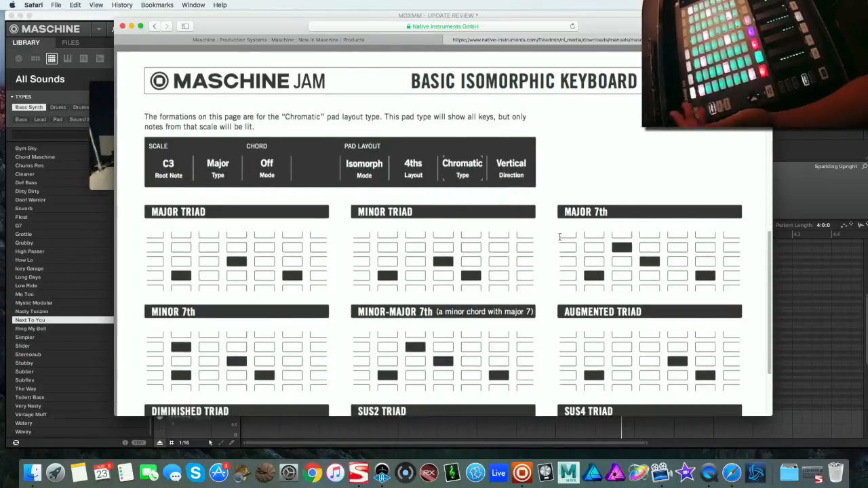
Switch to Maschine 2 and toggle the arranger between song view and Ideas view
{"action": "key", "text": "super+Tab"}
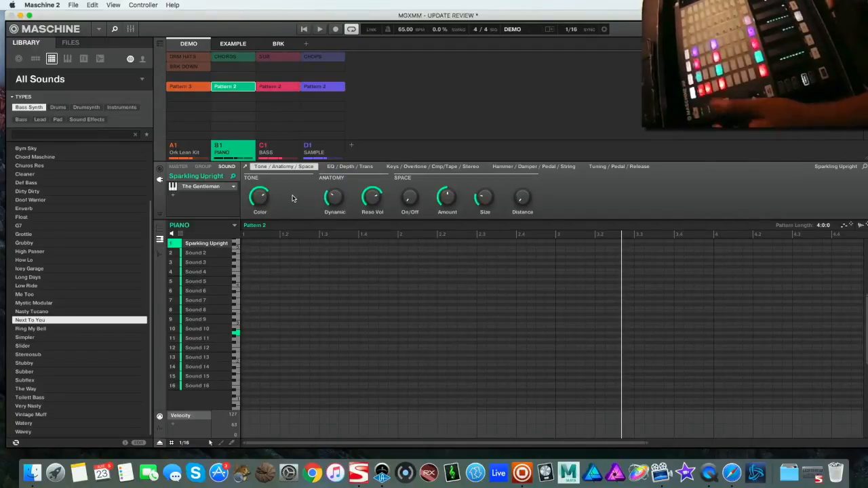
{"action": "left_click", "coordinate": [160, 45]}
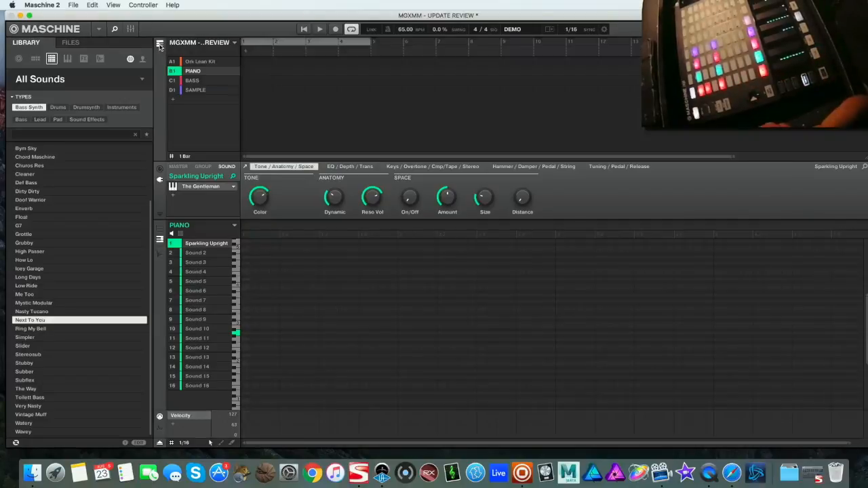
{"action": "left_click", "coordinate": [161, 45]}
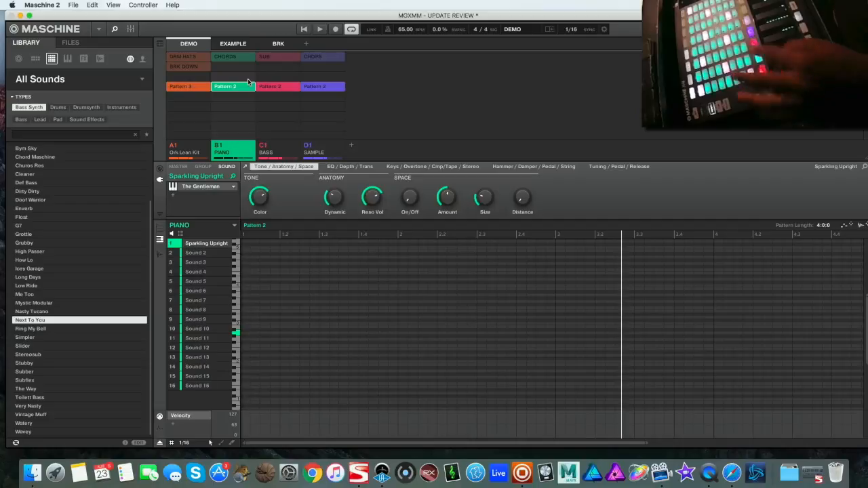
Select the BASS group's third sound slot and load the internal Bass Synth plug-in into it
{"action": "left_click", "coordinate": [280, 89]}
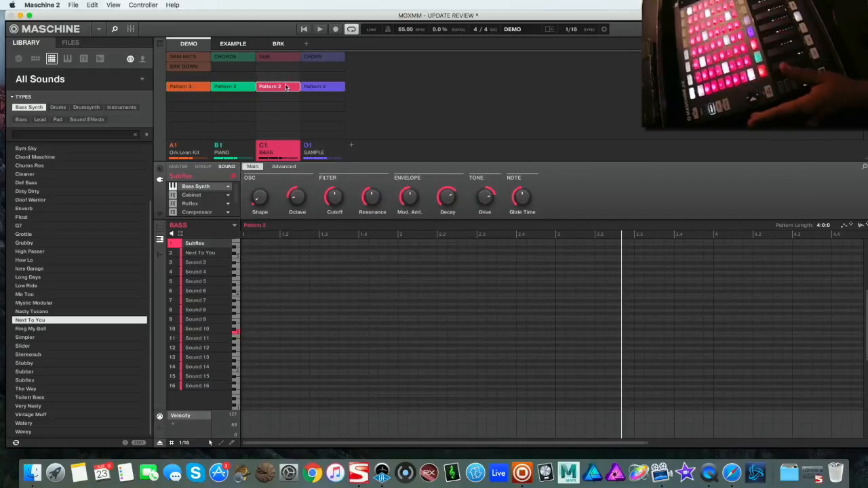
{"action": "left_click", "coordinate": [191, 264]}
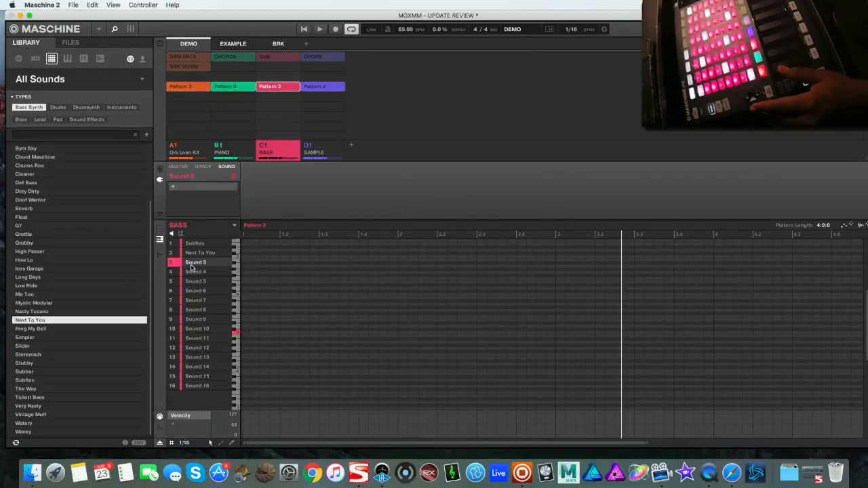
{"action": "left_click", "coordinate": [172, 190]}
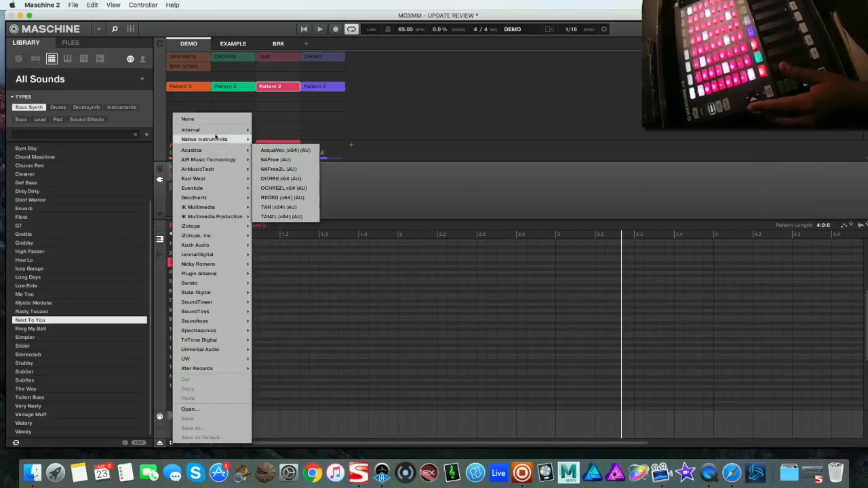
{"action": "mouse_move", "coordinate": [229, 132]}
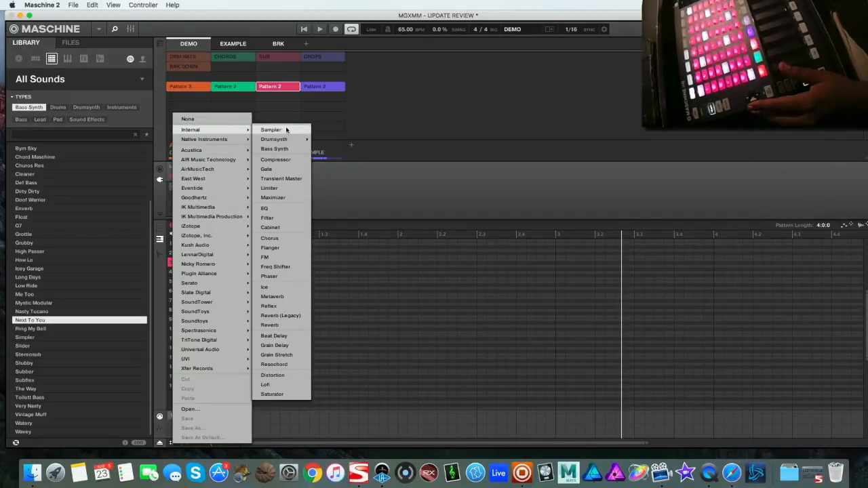
{"action": "mouse_move", "coordinate": [285, 143]}
{"action": "left_click", "coordinate": [283, 149]}
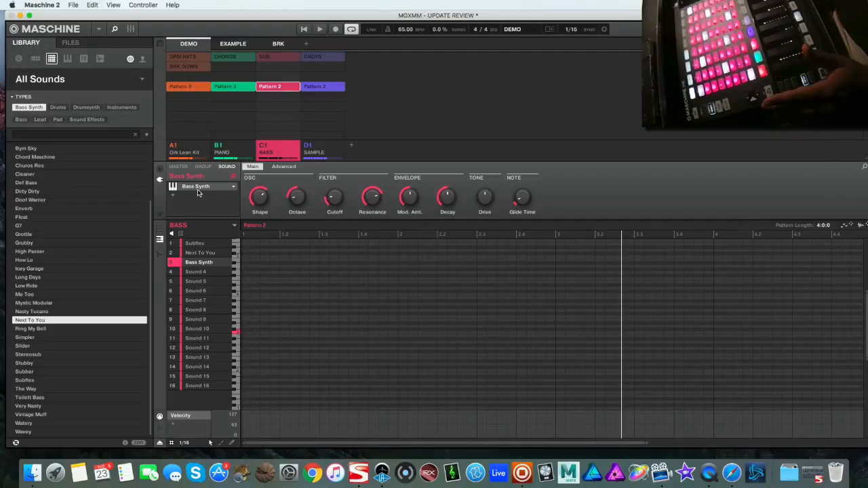
Open the mixer's plug-in view and browse the Bass Synth presets in the library
{"action": "left_click", "coordinate": [131, 28]}
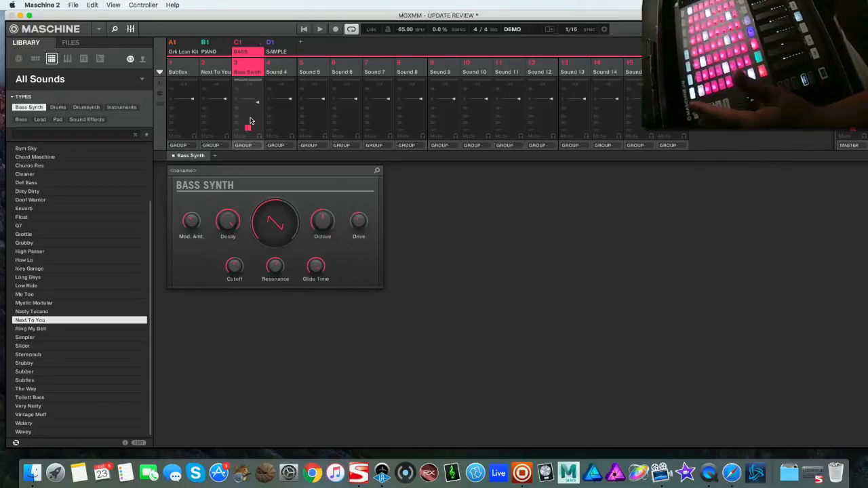
{"action": "scroll", "coordinate": [109, 210], "scroll_direction": "up", "scroll_amount": 1}
{"action": "scroll", "coordinate": [109, 210], "scroll_direction": "up", "scroll_amount": 7}
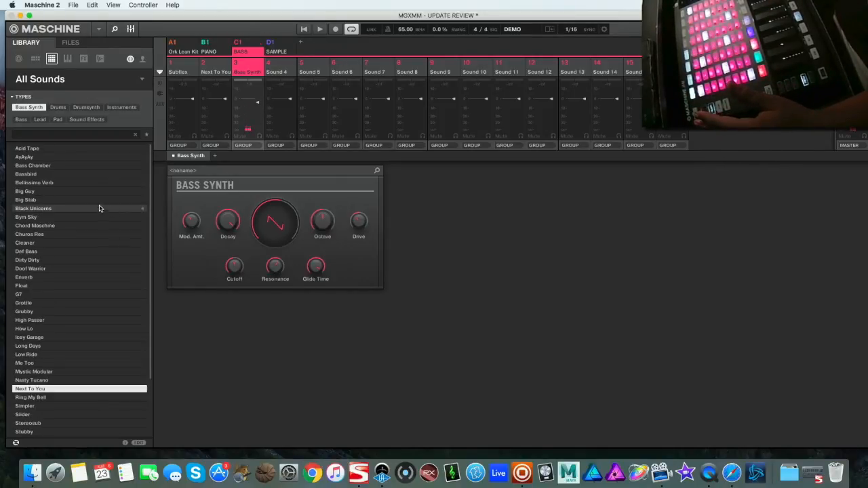
{"action": "left_click", "coordinate": [141, 79]}
{"action": "left_click", "coordinate": [142, 79]}
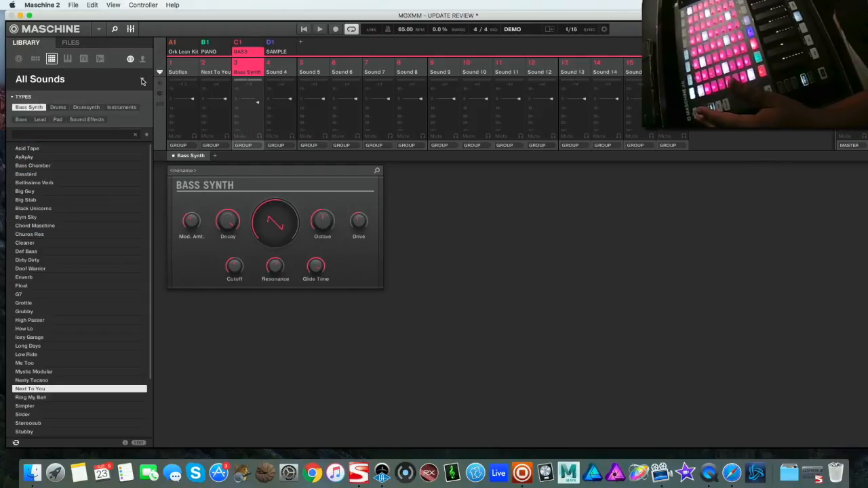
{"action": "left_click", "coordinate": [28, 108]}
{"action": "scroll", "coordinate": [57, 204], "scroll_direction": "down", "scroll_amount": 1}
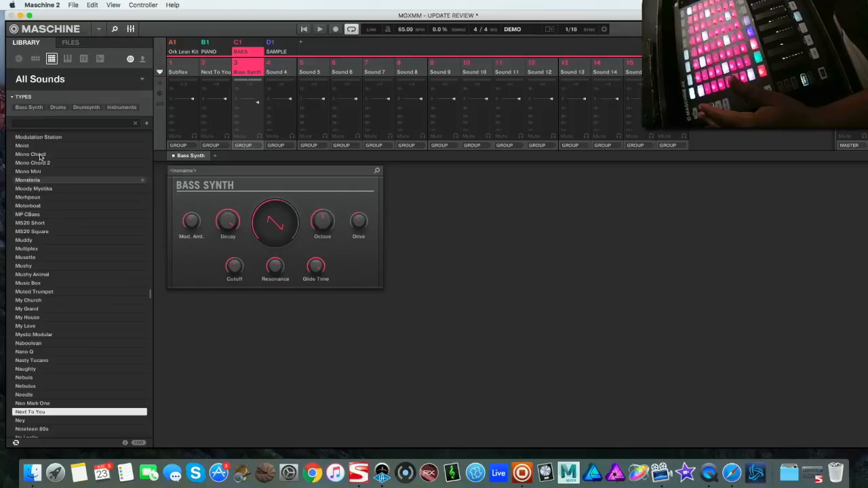
{"action": "left_click", "coordinate": [30, 107]}
{"action": "scroll", "coordinate": [68, 366], "scroll_direction": "down", "scroll_amount": 8}
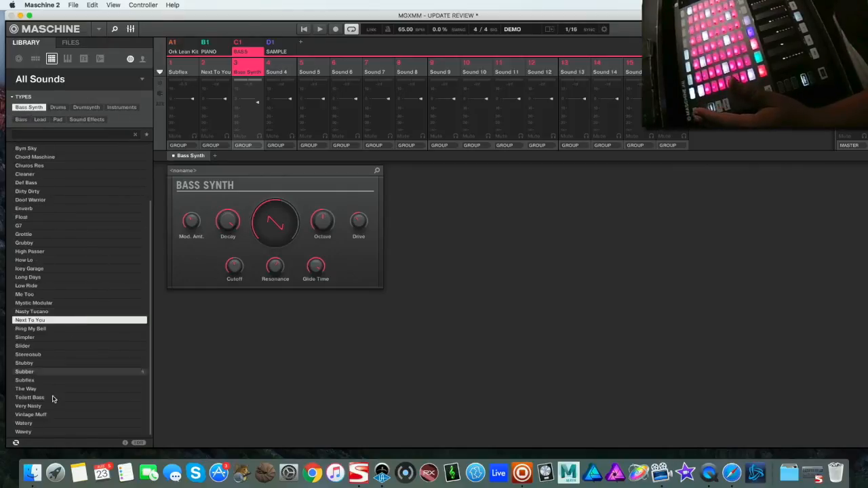
Try the Toilett Bass preset, then load the Subber preset into the third bass slot and return to the pattern view
{"action": "left_click", "coordinate": [53, 398]}
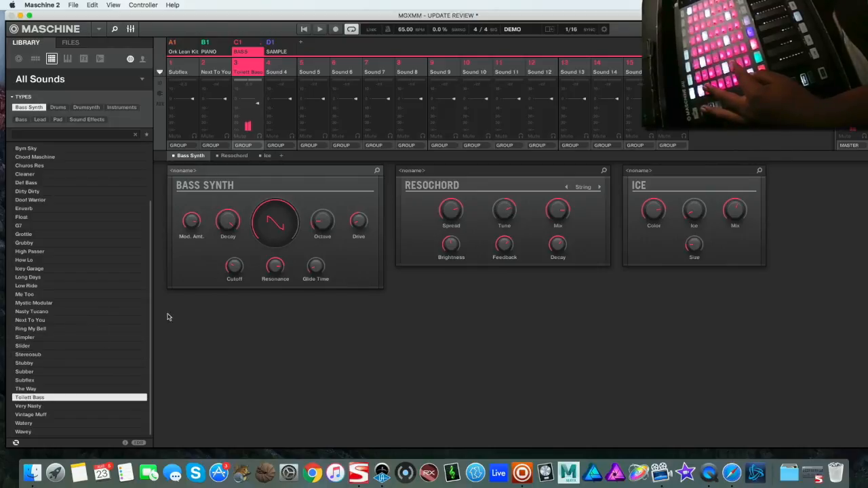
{"action": "left_click", "coordinate": [64, 373]}
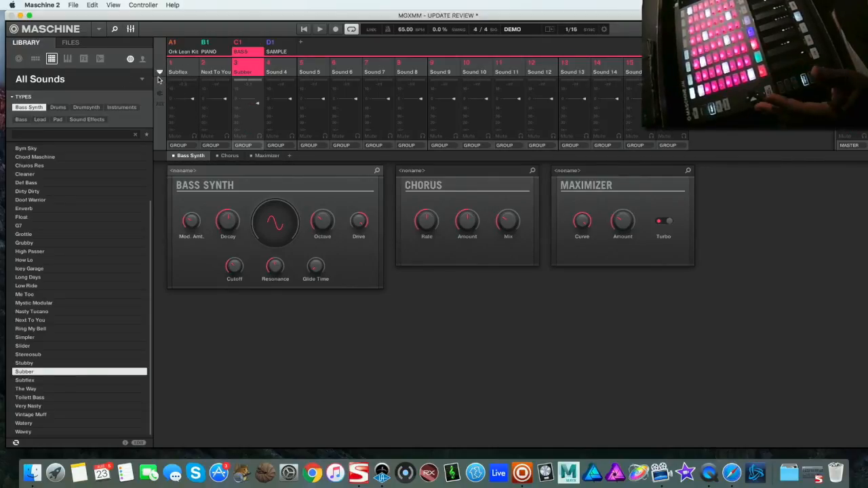
{"action": "left_click", "coordinate": [131, 29]}
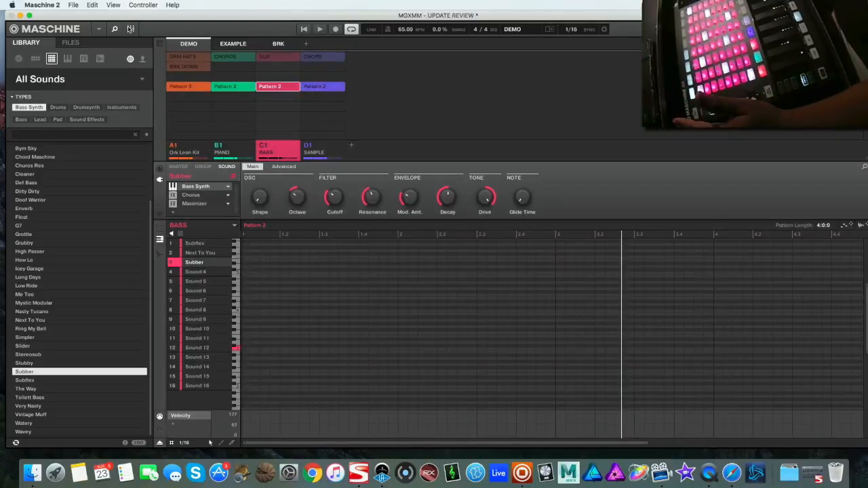
Switch to the EXAMPLE scene bank and select the SAMPLE group's CHOPS pattern
{"action": "left_click", "coordinate": [232, 47]}
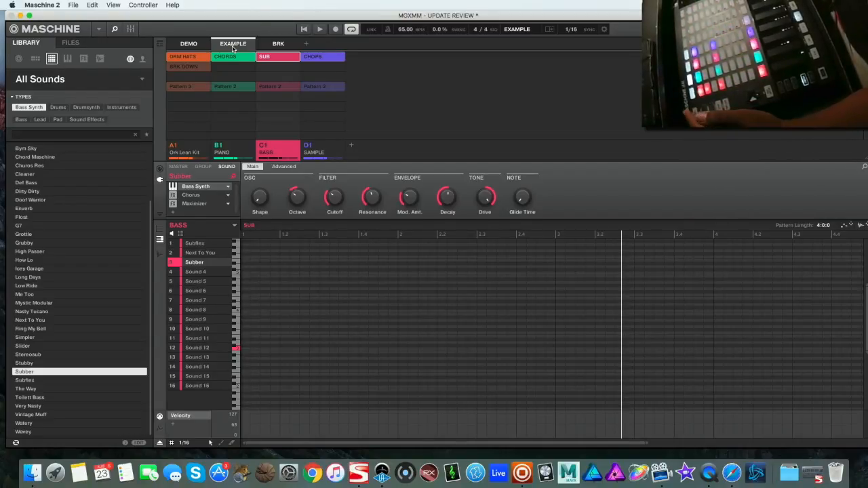
{"action": "key", "text": "Tab"}
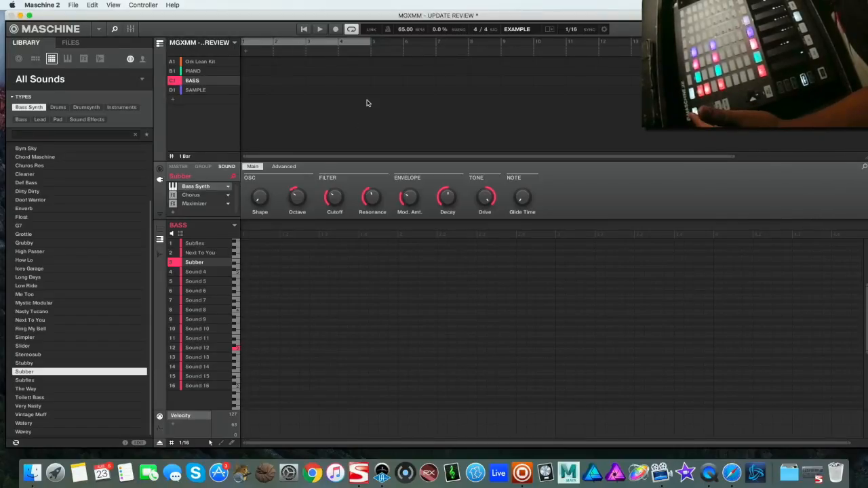
{"action": "key", "text": "Tab"}
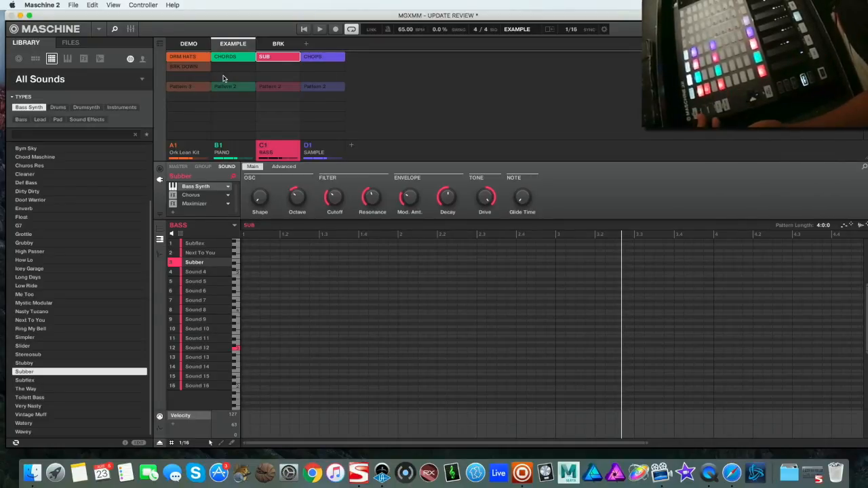
{"action": "left_click", "coordinate": [193, 59]}
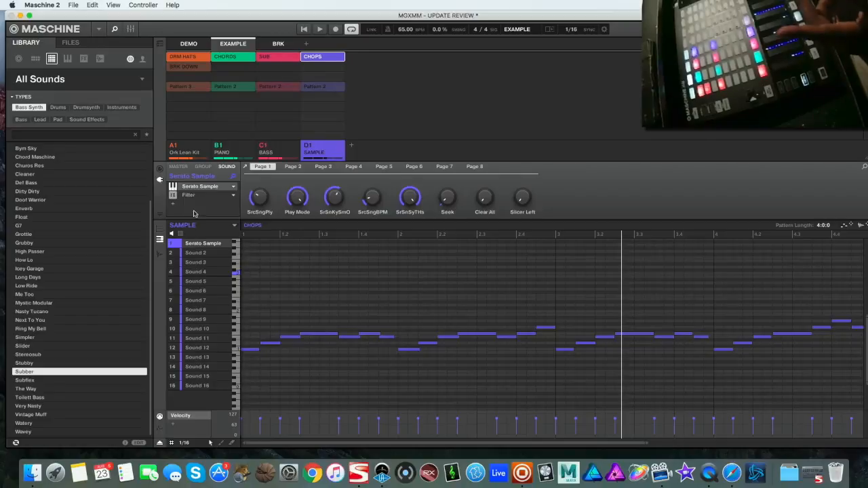
Open the Serato Sample plug-in window on the SAMPLE group's first sound and close it again
{"action": "left_click", "coordinate": [192, 189]}
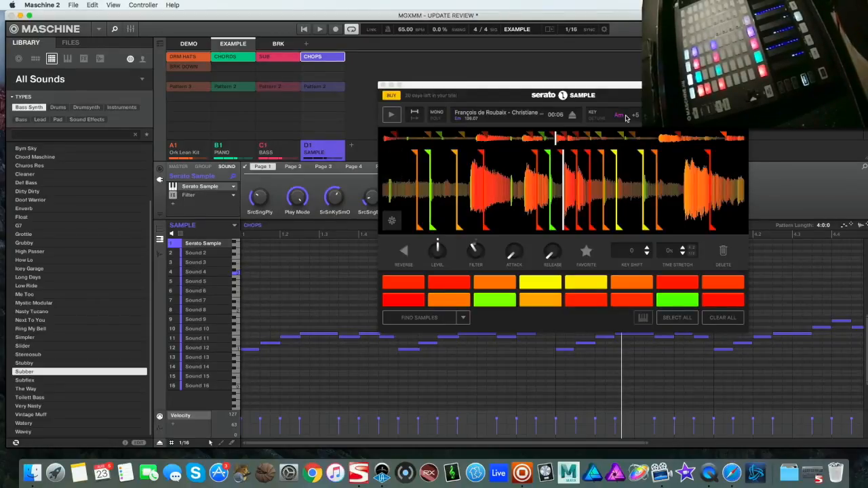
{"action": "left_click", "coordinate": [382, 85]}
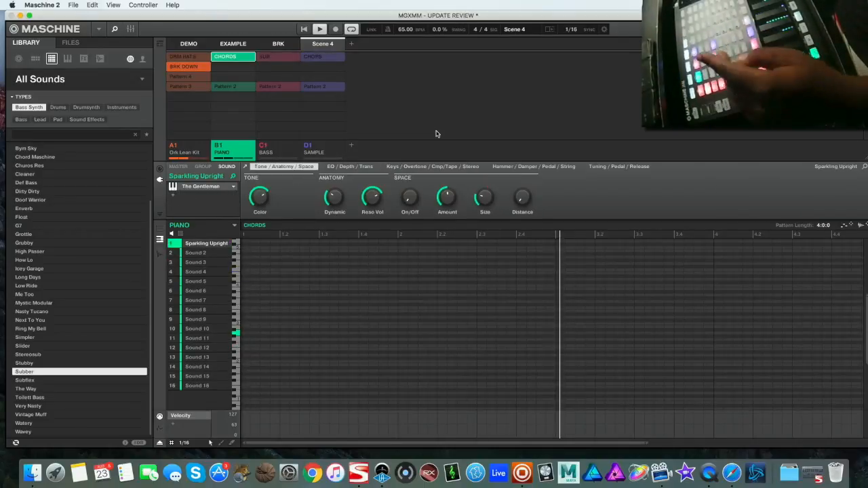
Rename the fourth scene as SWITCH
{"action": "right_click", "coordinate": [327, 44]}
{"action": "left_click", "coordinate": [361, 81]}
{"action": "type", "text": "S"}
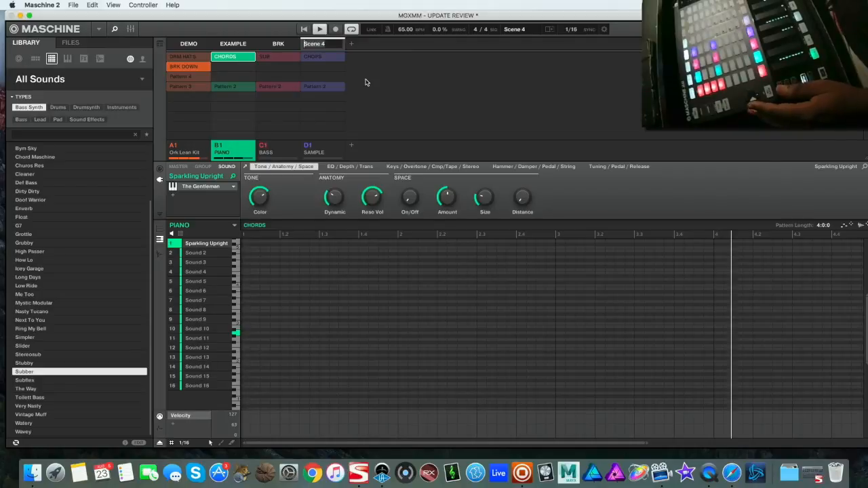
{"action": "type", "text": "WITCH"}
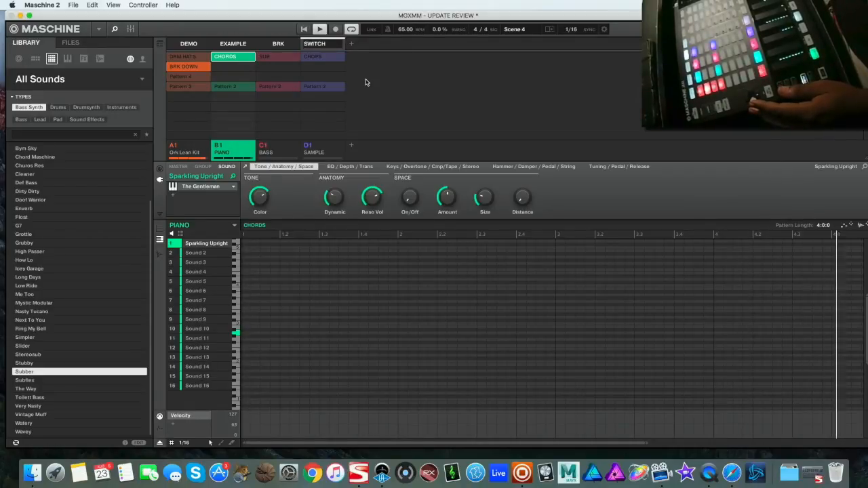
{"action": "key", "text": "Return"}
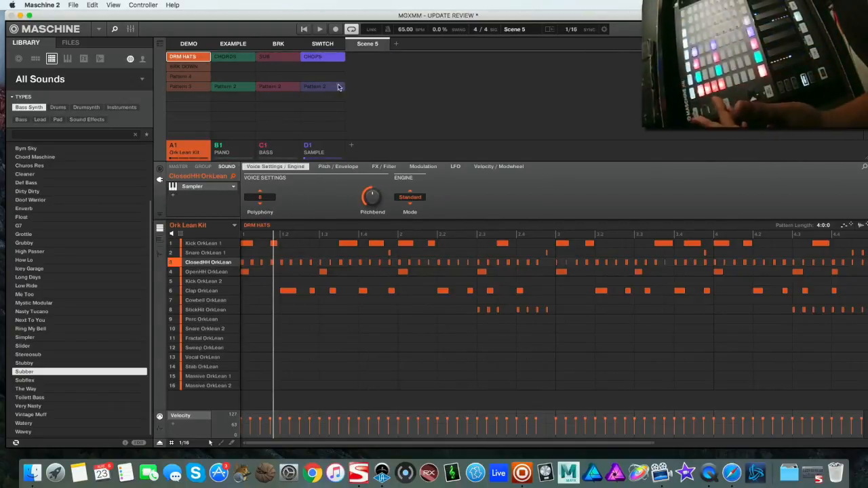
Switch to the song arrangement view and assign the EXAMPLE scene to the first section
{"action": "left_click", "coordinate": [160, 48]}
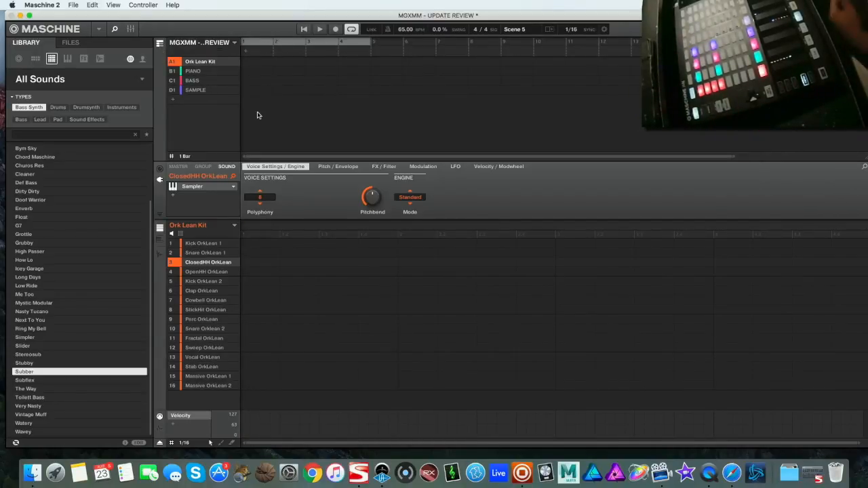
{"action": "right_click", "coordinate": [250, 59]}
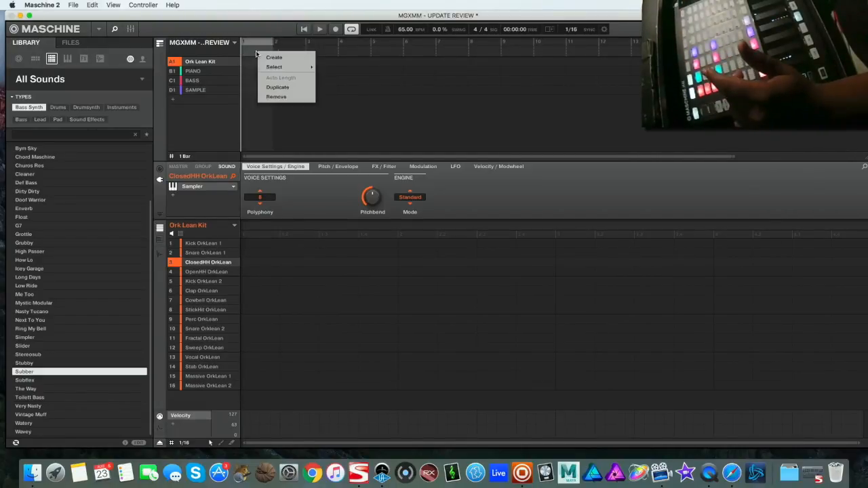
{"action": "mouse_move", "coordinate": [274, 66]}
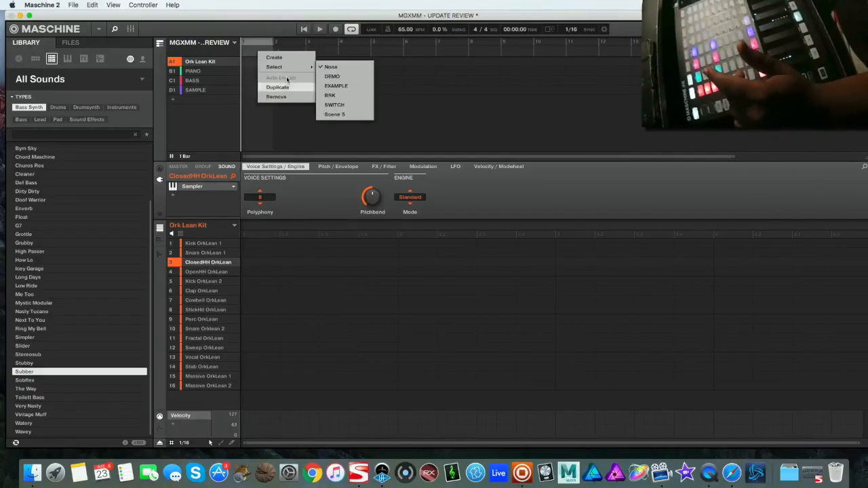
{"action": "left_click", "coordinate": [336, 87]}
Assign the BRK scene to the second section of the arrangement and start playback
{"action": "left_click", "coordinate": [378, 54]}
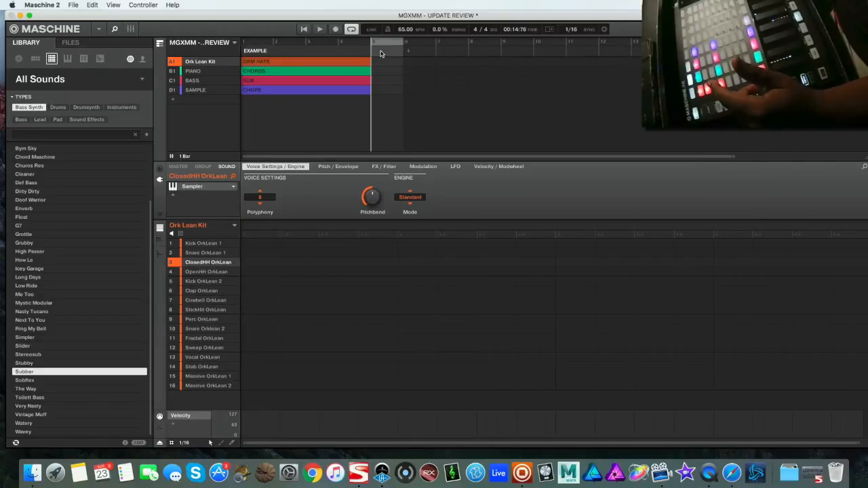
{"action": "right_click", "coordinate": [380, 54]}
{"action": "mouse_move", "coordinate": [414, 66]}
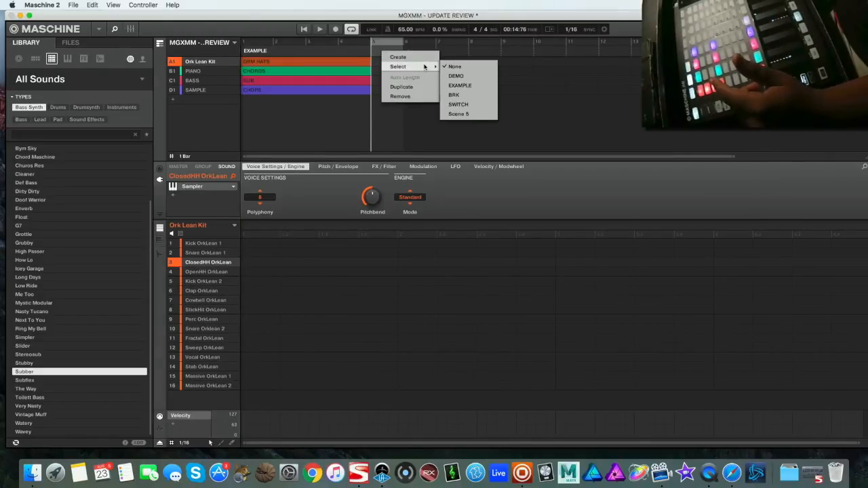
{"action": "left_click", "coordinate": [474, 95]}
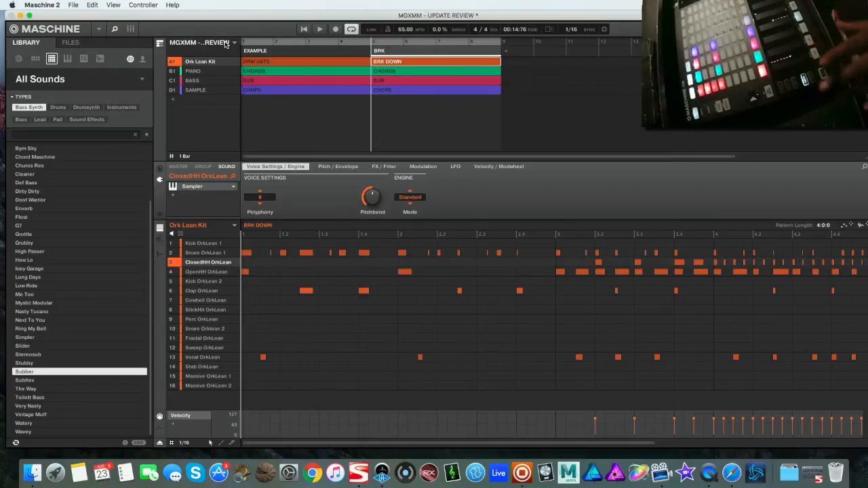
{"action": "key", "text": "space"}
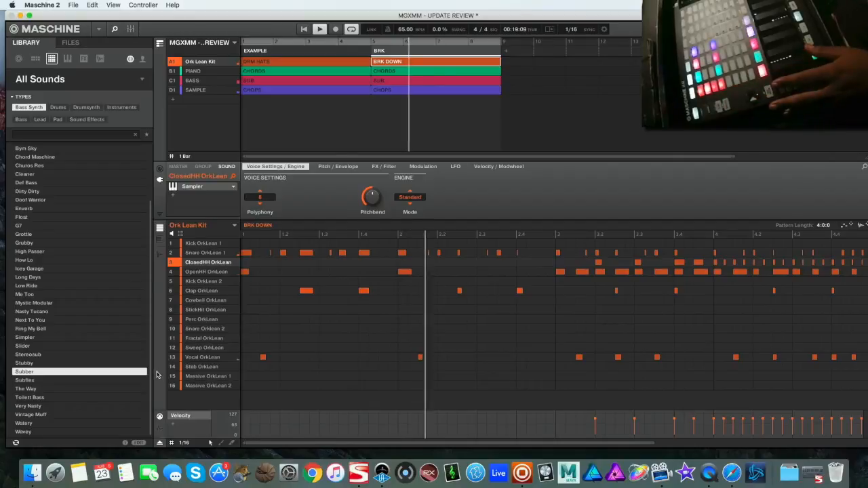
Return to the Ideas view, trigger the BRK and EXAMPLE scenes, and switch to QuickTime Player
{"action": "left_click", "coordinate": [160, 44]}
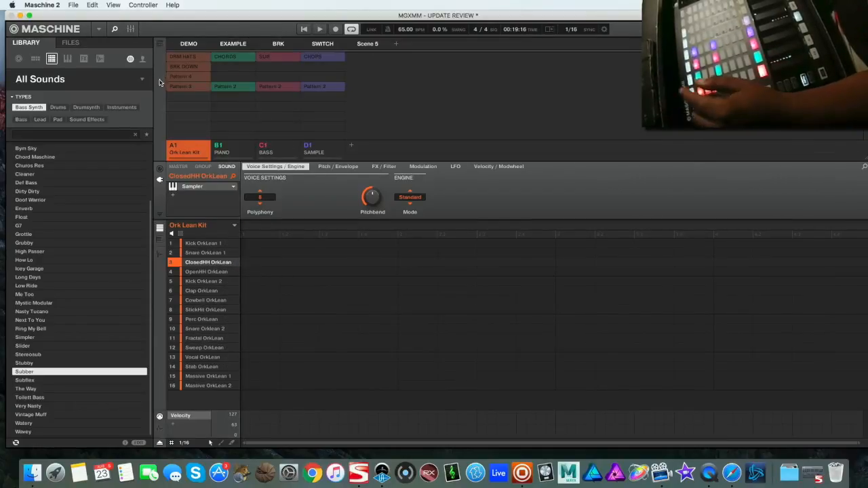
{"action": "left_click", "coordinate": [278, 44]}
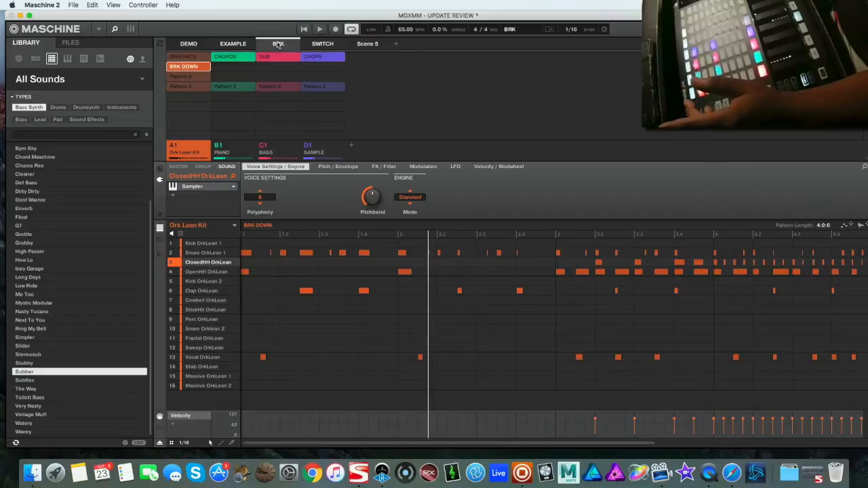
{"action": "left_click", "coordinate": [232, 42]}
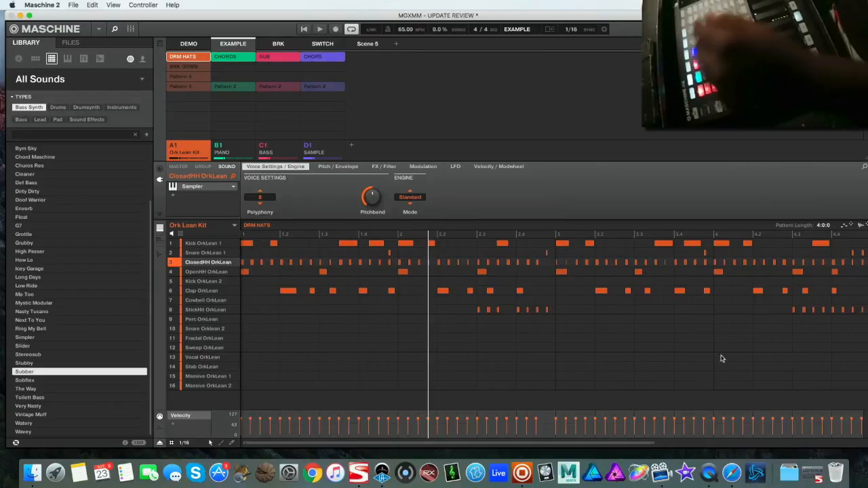
{"action": "left_click", "coordinate": [708, 473]}
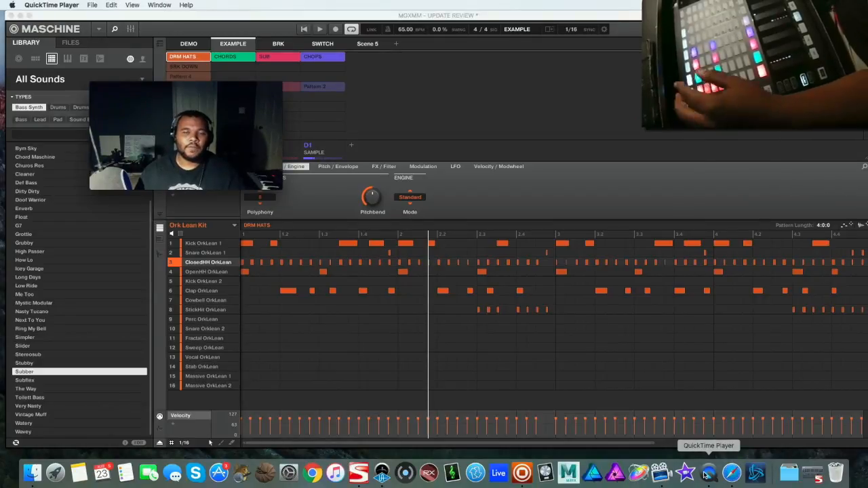